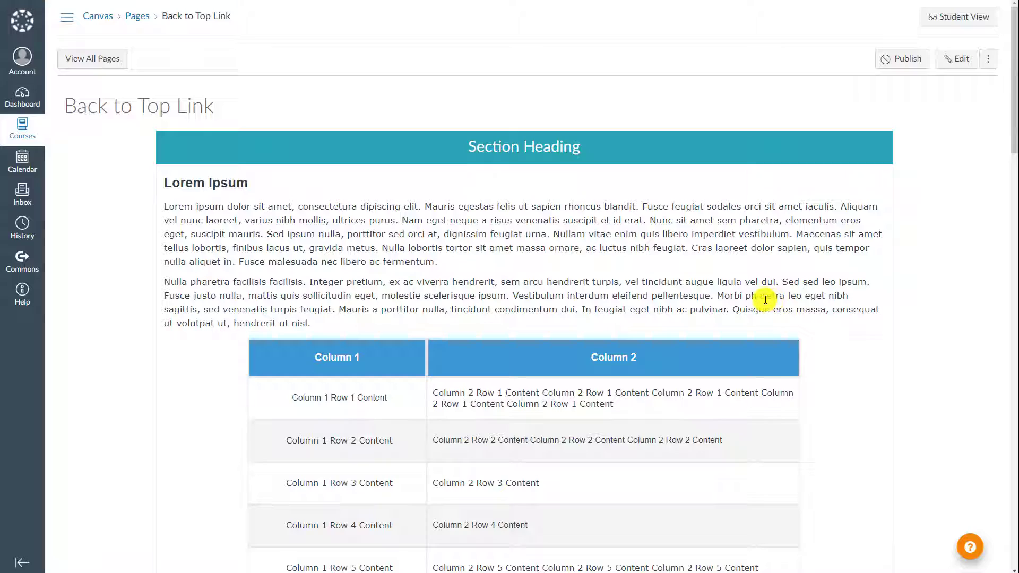
Test the existing BACK TO TOP link at the end of the page.
{"action": "scroll", "coordinate": [765, 300], "scroll_direction": "down", "scroll_amount": 10}
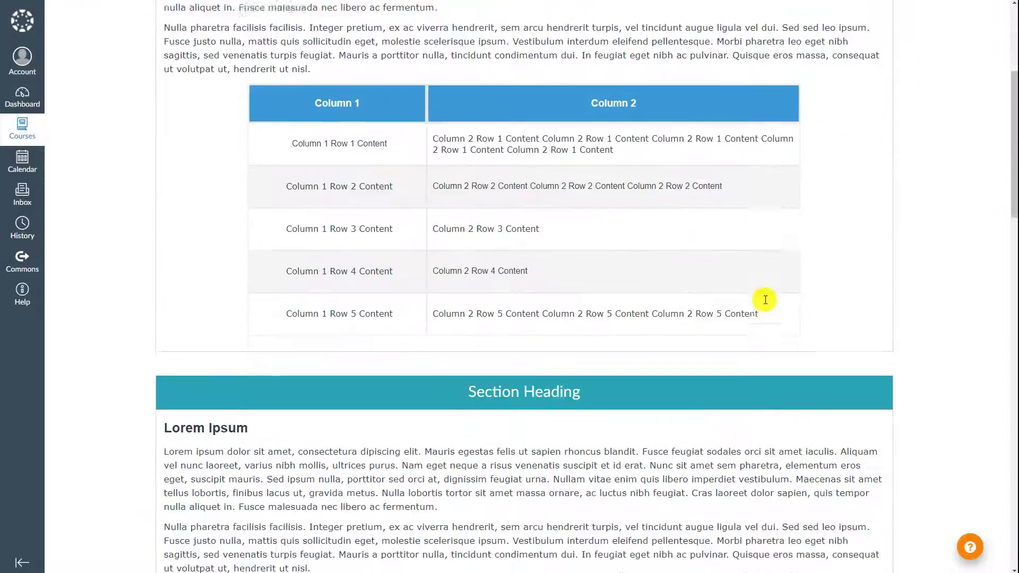
{"action": "scroll", "coordinate": [765, 300], "scroll_direction": "down", "scroll_amount": 15}
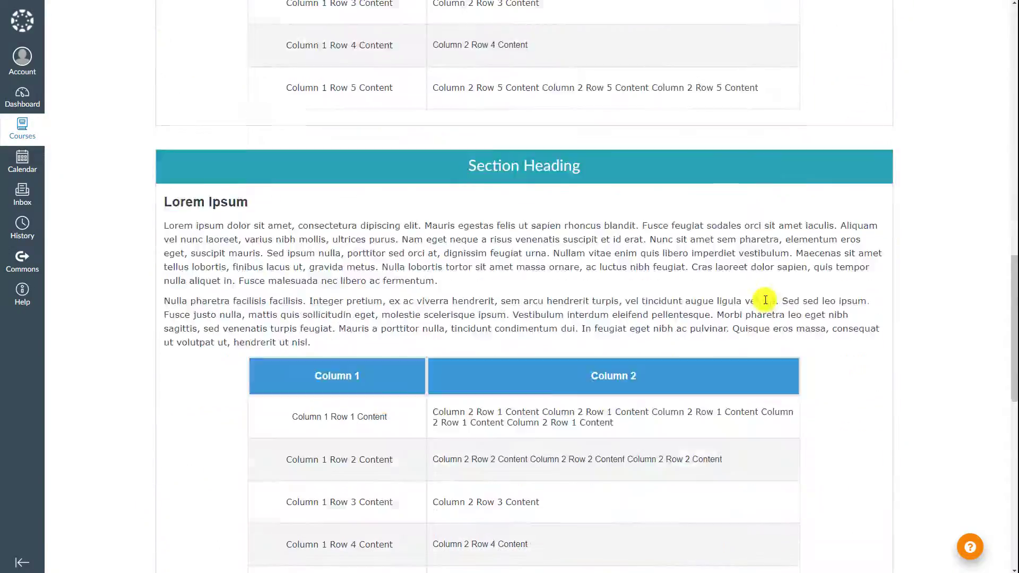
{"action": "scroll", "coordinate": [765, 300], "scroll_direction": "down", "scroll_amount": 3}
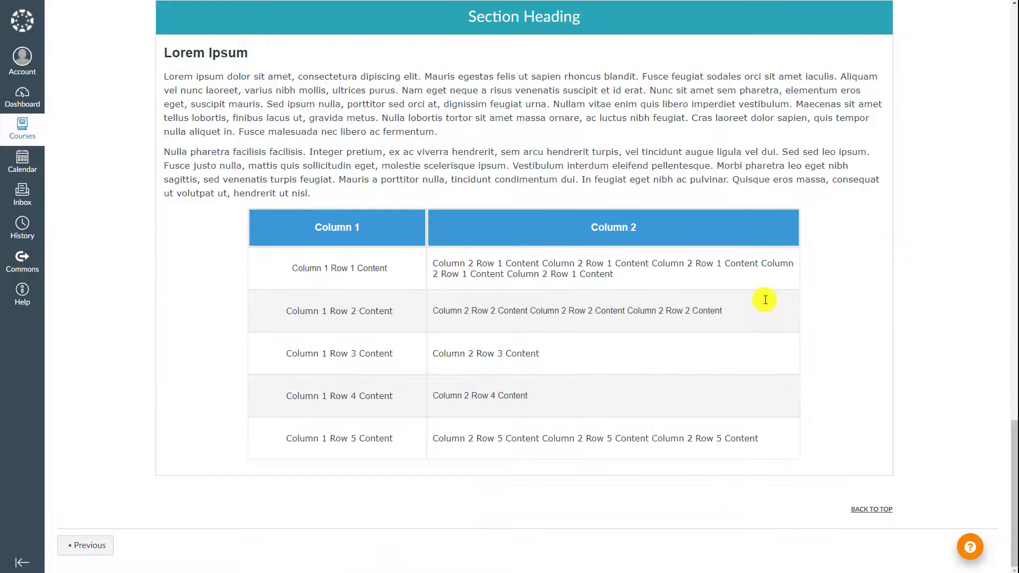
{"action": "left_click", "coordinate": [872, 511]}
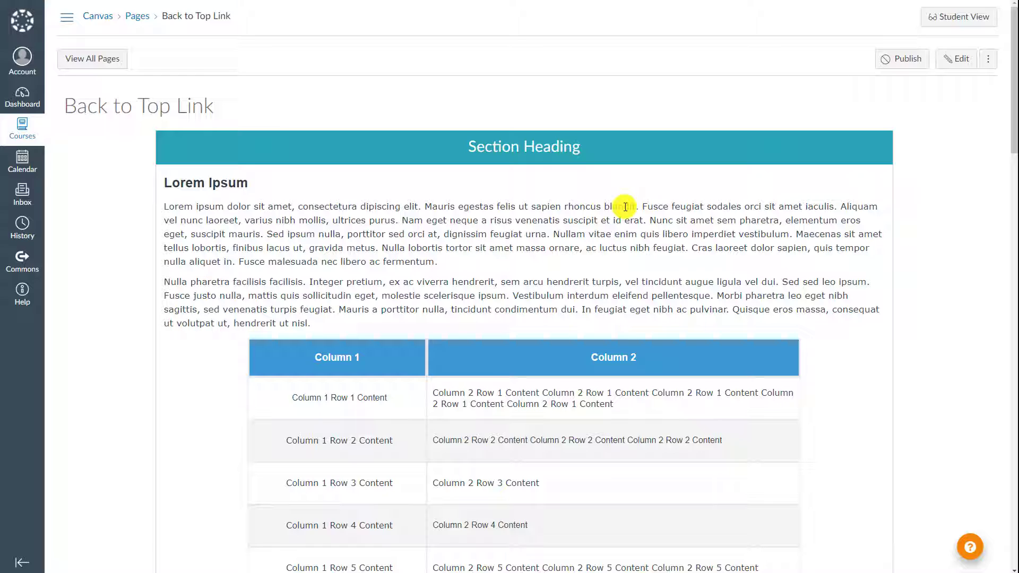
Restore the most recent Apr 11 at 1:04pm revision from the page's history and close the revision history.
{"action": "left_click", "coordinate": [986, 67]}
{"action": "left_click", "coordinate": [974, 105]}
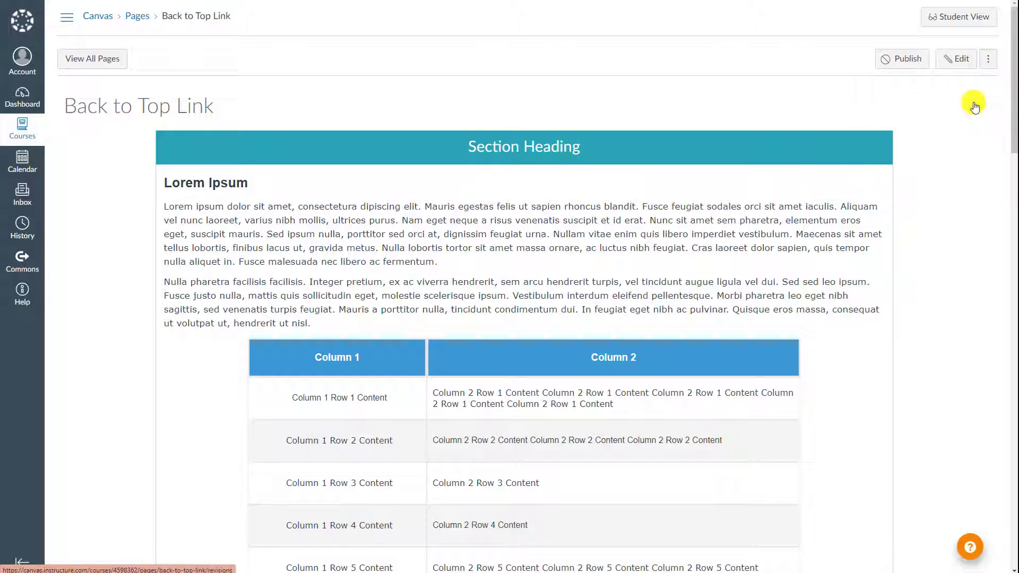
{"action": "left_click", "coordinate": [917, 121]}
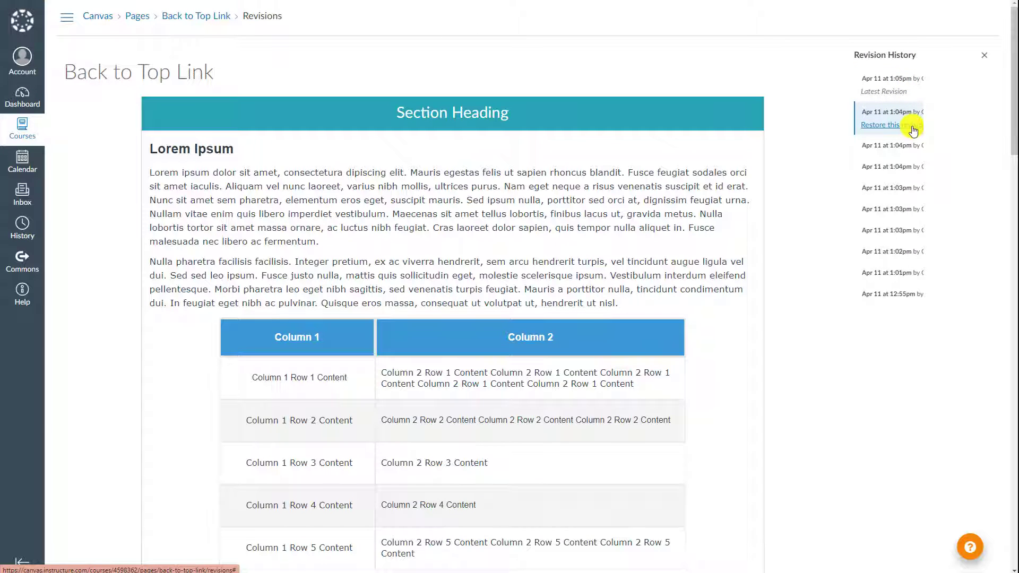
{"action": "left_click", "coordinate": [911, 126]}
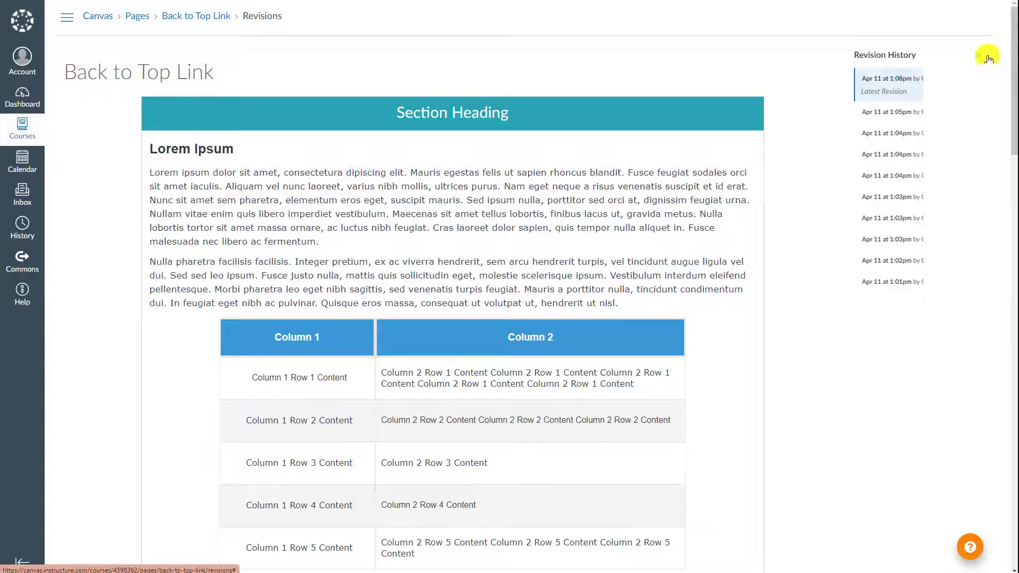
{"action": "left_click", "coordinate": [986, 55]}
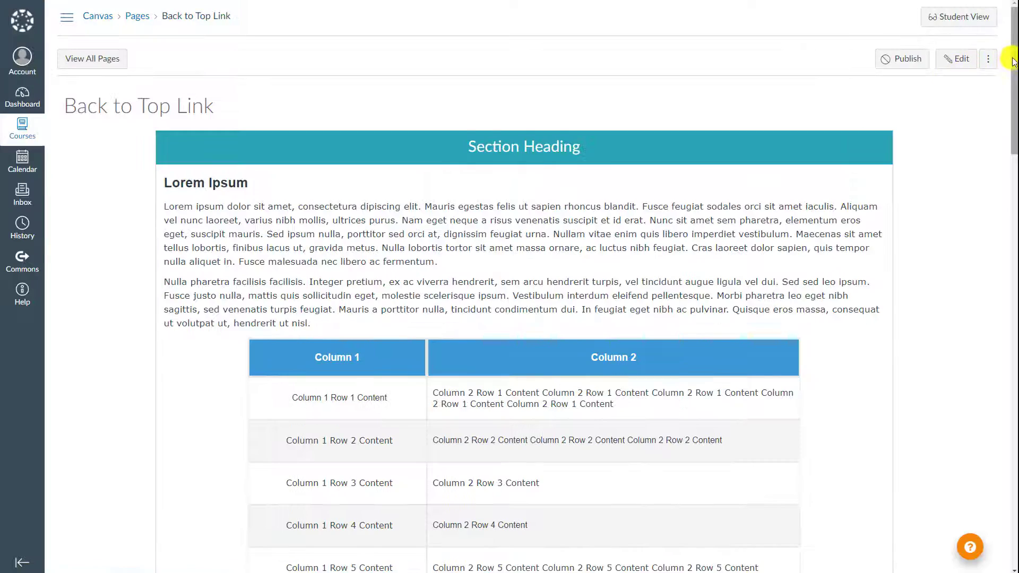
Edit the page and add the text "BACK TO TOP" on the line below the last table.
{"action": "left_click_drag", "start_coordinate": [1014, 61], "coordinate": [1014, 493]}
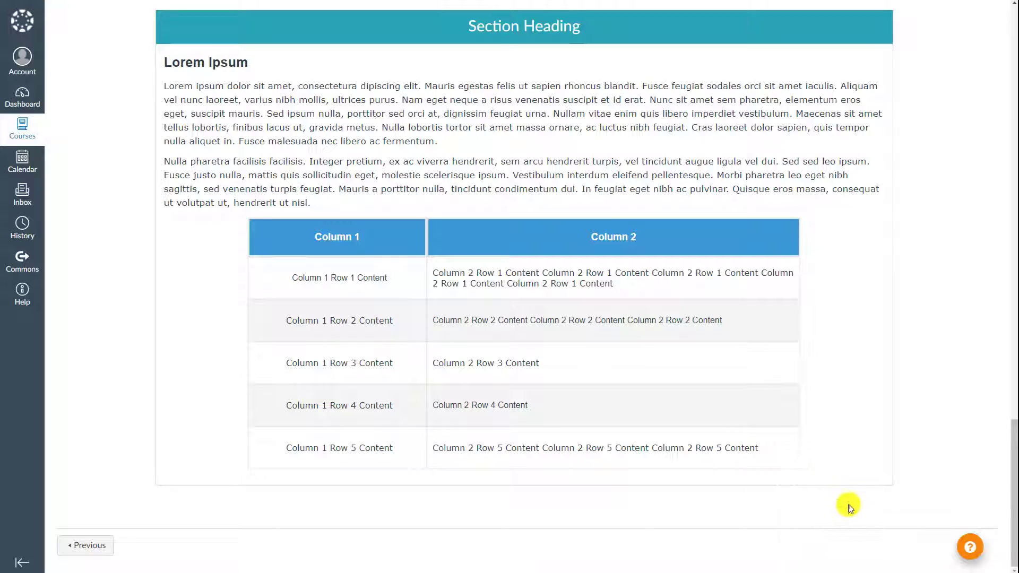
{"action": "left_click_drag", "start_coordinate": [1011, 479], "coordinate": [1012, 77]}
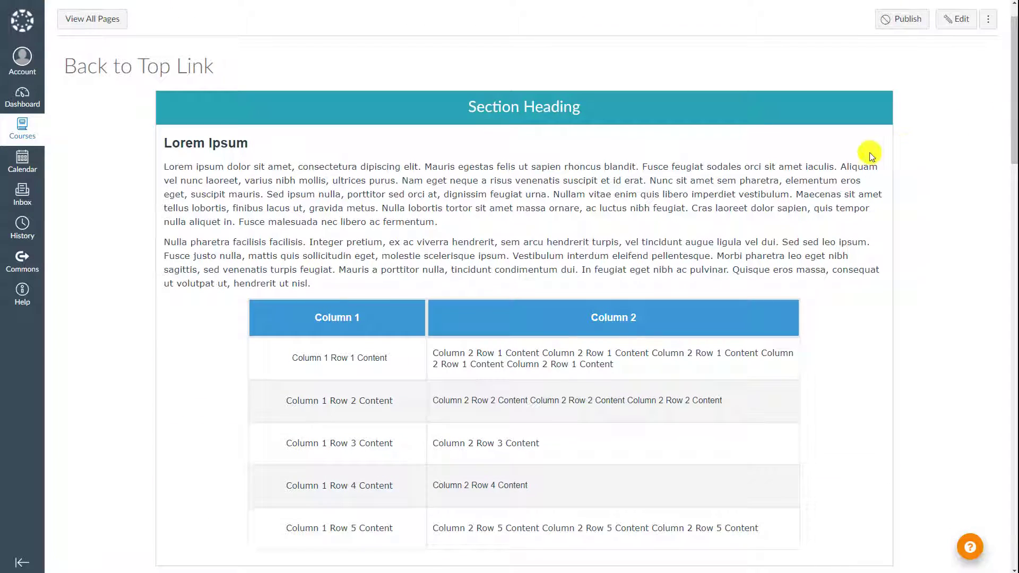
{"action": "left_click", "coordinate": [961, 24]}
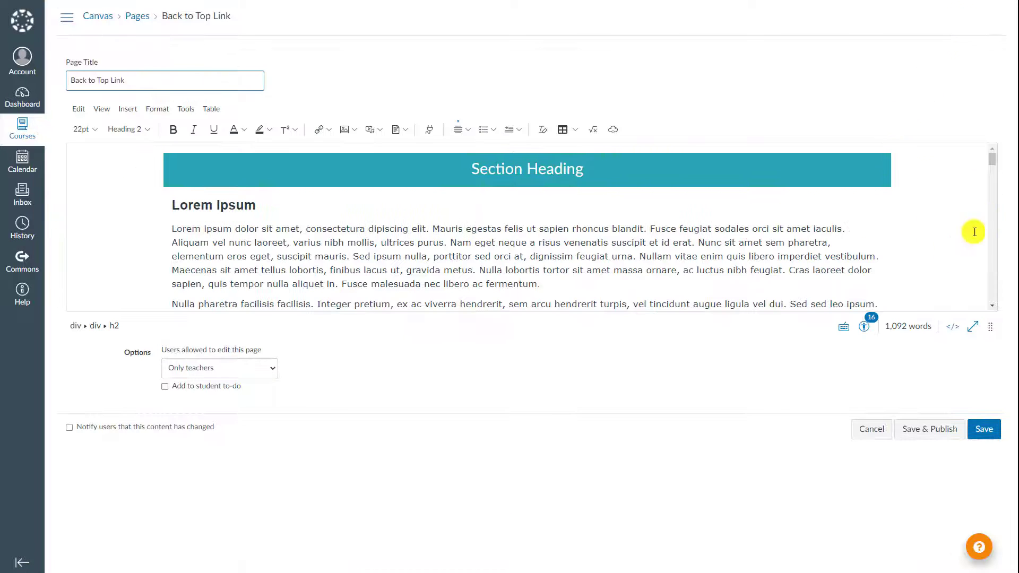
{"action": "left_click_drag", "start_coordinate": [993, 157], "coordinate": [994, 332]}
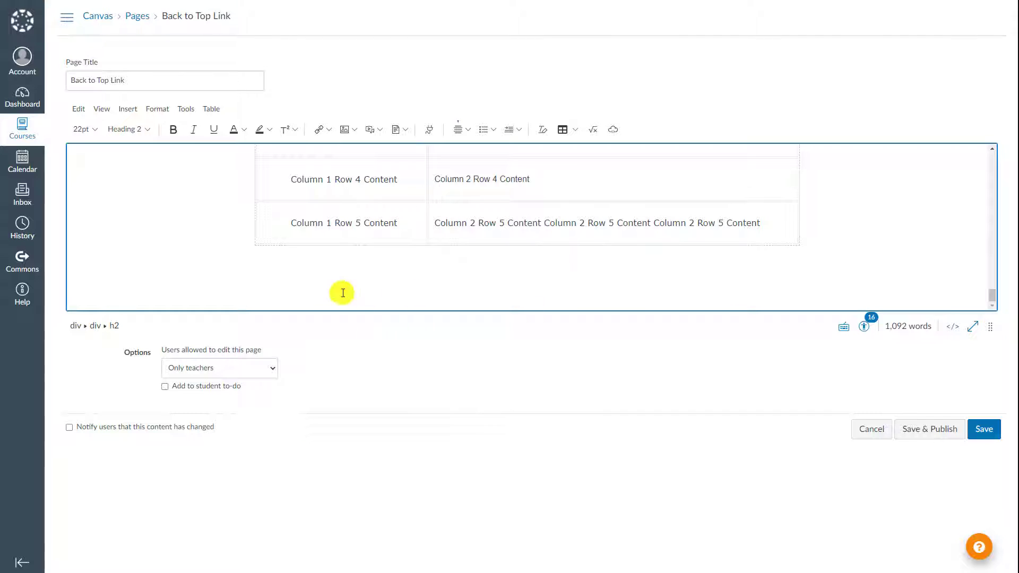
{"action": "left_click", "coordinate": [269, 282]}
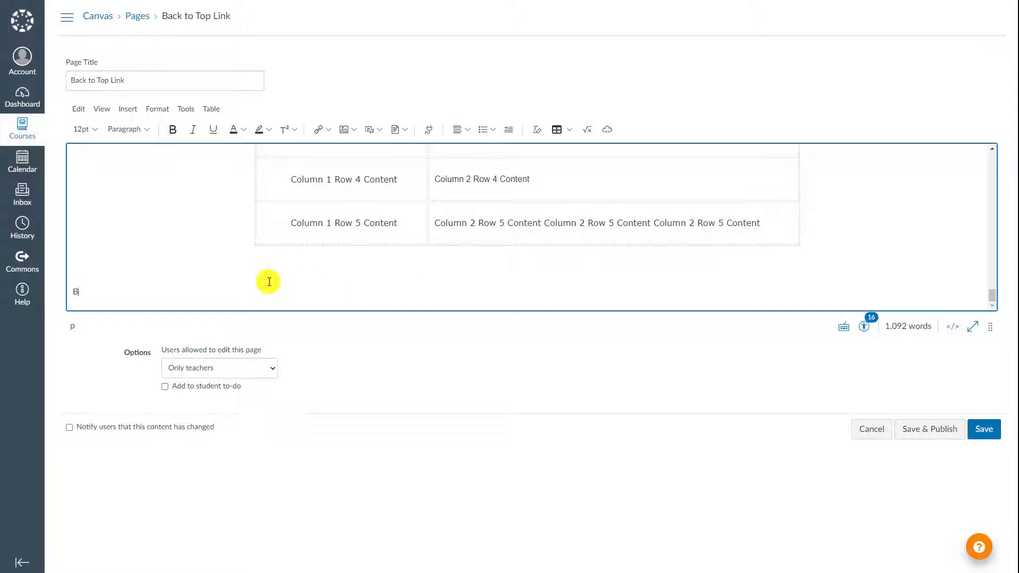
{"action": "type", "text": "BACK TO TOP"}
In the page's HTML, wrap the BACK TO TOP text in an <a href="#"> … </a> link and save the page.
{"action": "left_click", "coordinate": [955, 336]}
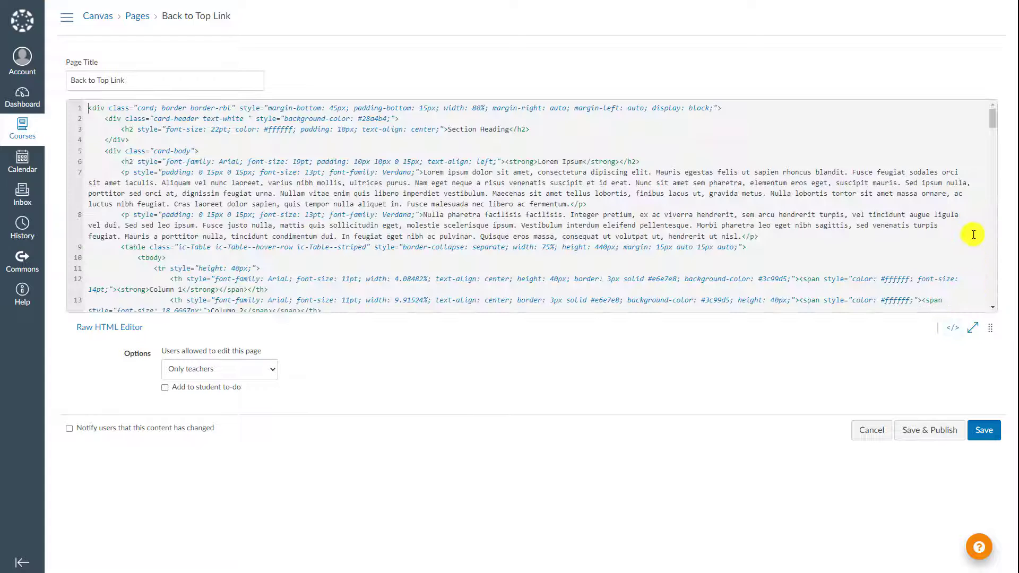
{"action": "scroll", "coordinate": [1000, 185], "scroll_direction": "down", "scroll_amount": 5}
{"action": "scroll", "coordinate": [1000, 184], "scroll_direction": "down", "scroll_amount": 20}
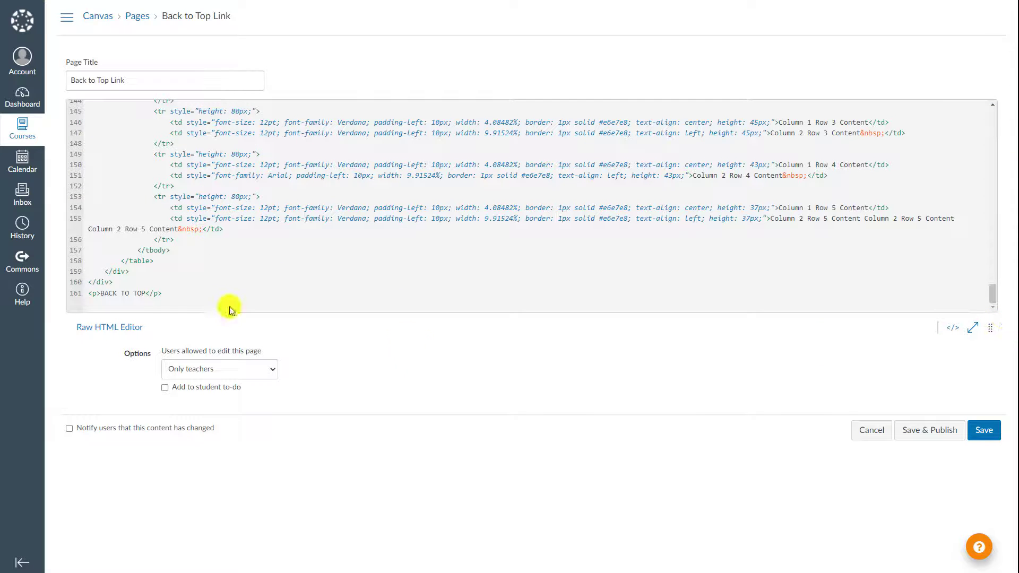
{"action": "left_click", "coordinate": [101, 294]}
{"action": "type", "text": "<"}
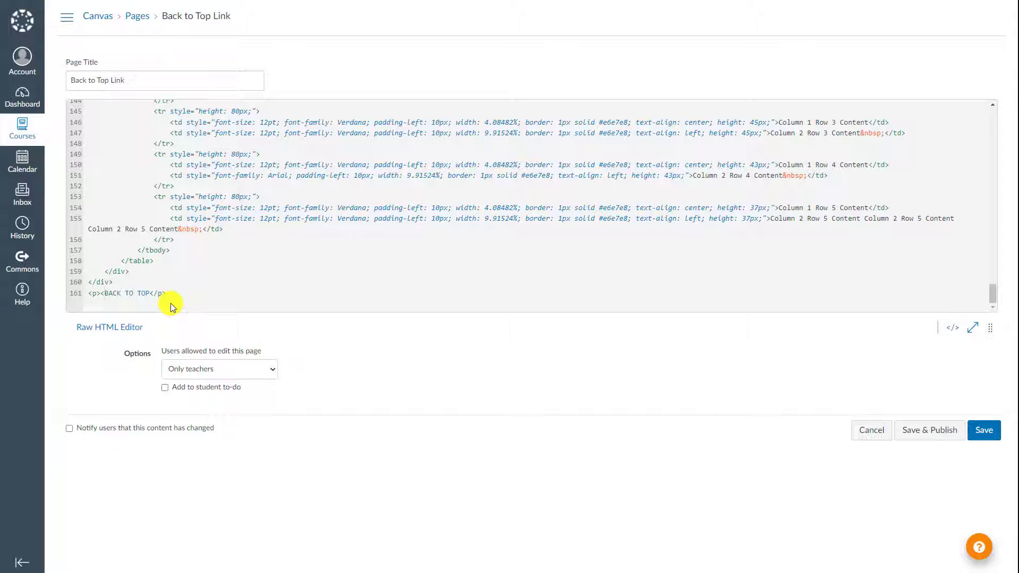
{"action": "type", "text": "a"}
{"action": "type", "text": " href"}
{"action": "type", "text": "="}
{"action": "type", "text": "\"\""}
{"action": "type", "text": "#"}
{"action": "type", "text": ">"}
{"action": "type", "text": "<"}
{"action": "type", "text": "/a"}
{"action": "type", "text": "></"}
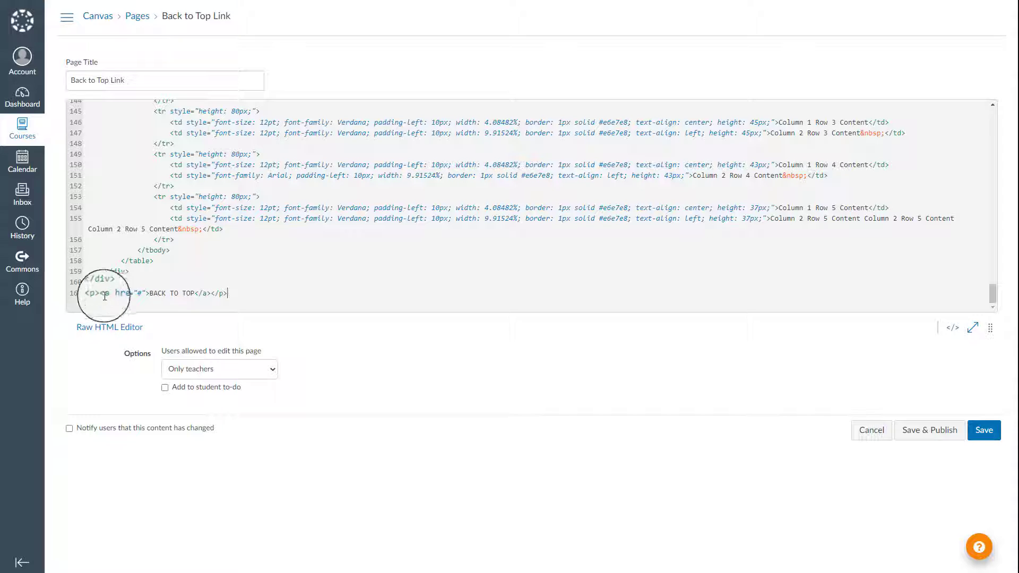
{"action": "left_click_drag", "start_coordinate": [104, 296], "coordinate": [211, 294]}
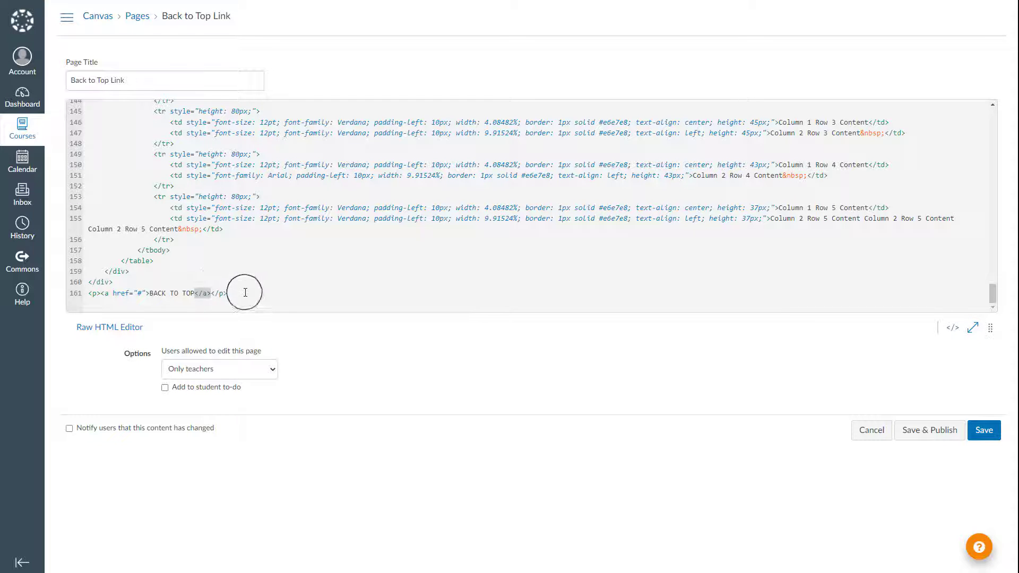
{"action": "left_click", "coordinate": [982, 431]}
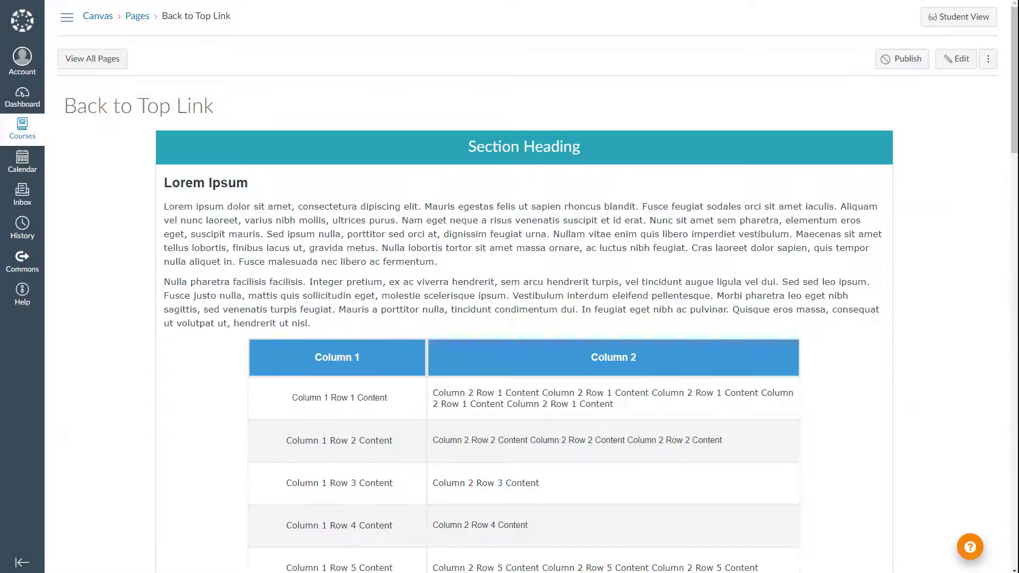
Test the new BACK TO TOP link twice from the end of the saved page.
{"action": "left_click_drag", "start_coordinate": [1013, 80], "coordinate": [1014, 518]}
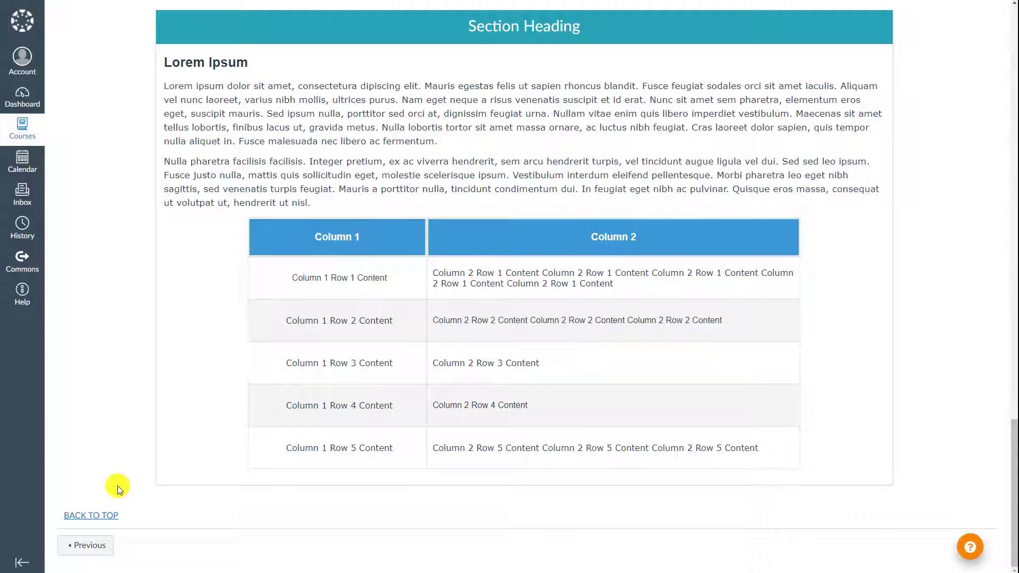
{"action": "left_click", "coordinate": [99, 515]}
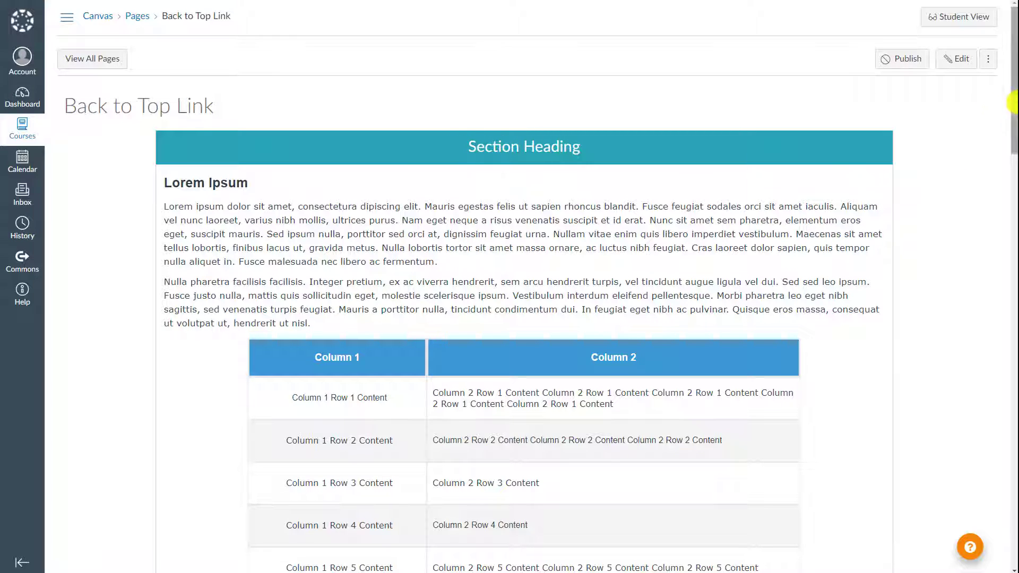
{"action": "left_click_drag", "start_coordinate": [1012, 106], "coordinate": [1007, 525]}
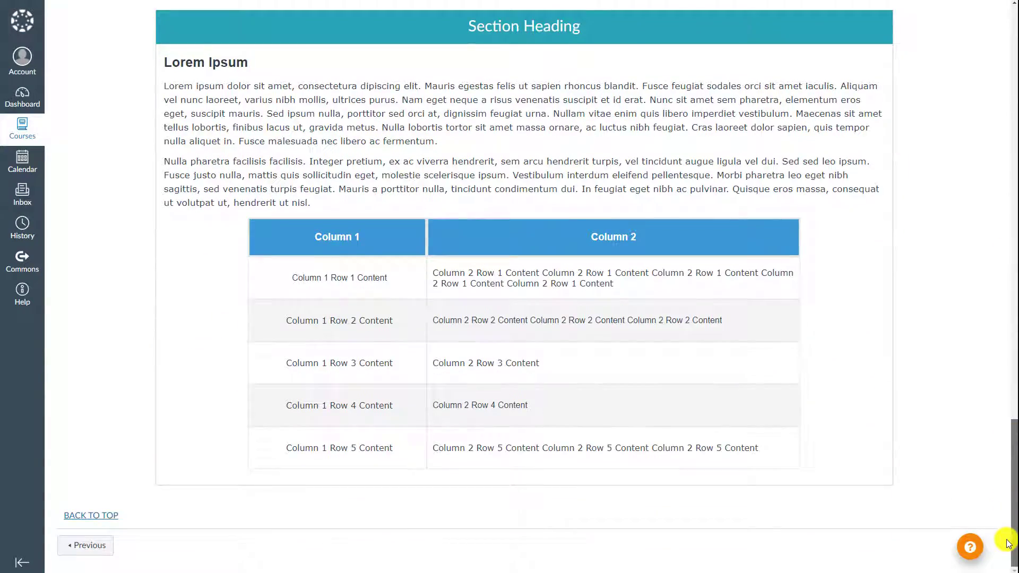
{"action": "left_click", "coordinate": [90, 515]}
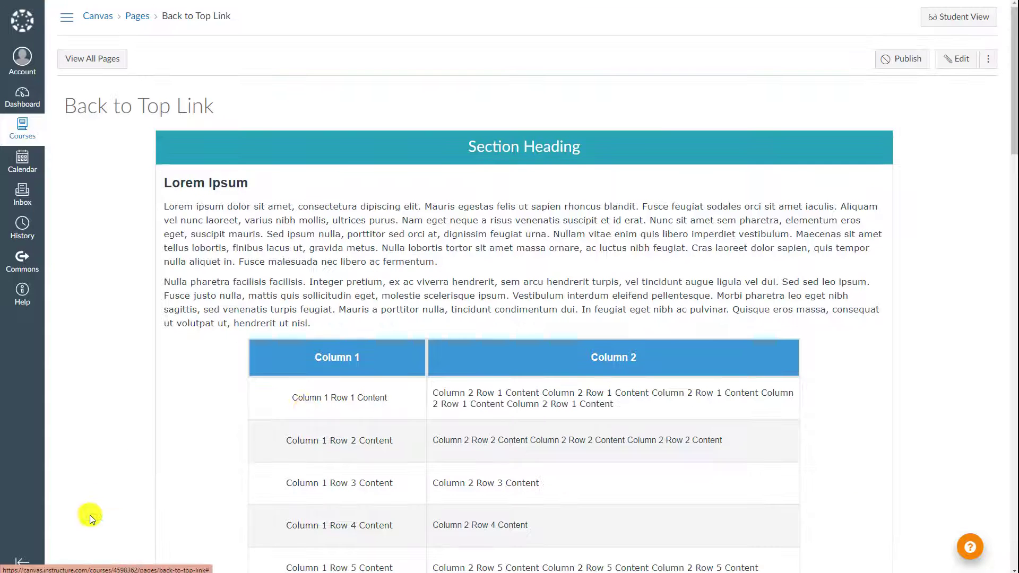
Reopen the page for editing and right-align the BACK TO TOP link below the last table.
{"action": "left_click", "coordinate": [960, 61]}
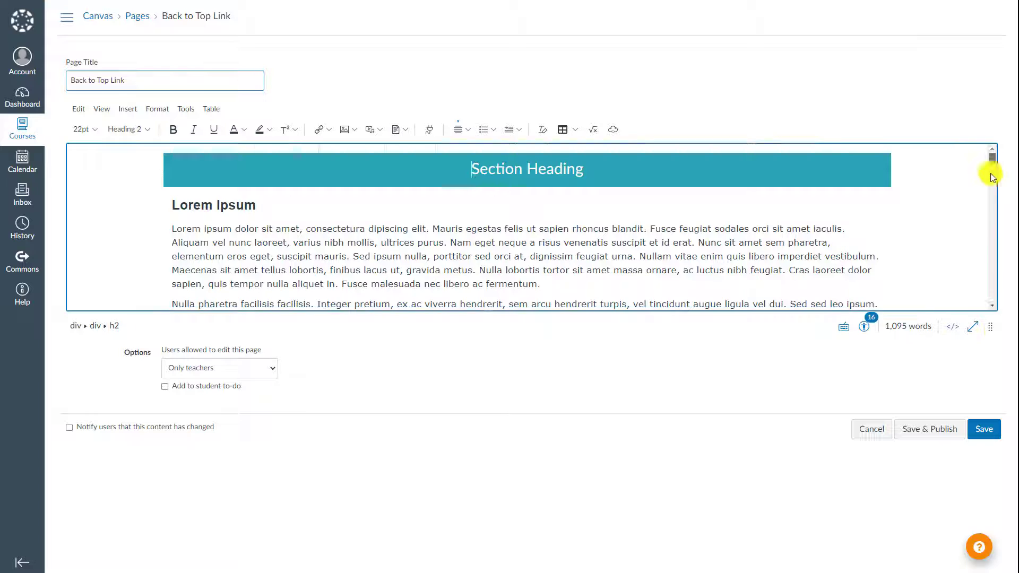
{"action": "left_click_drag", "start_coordinate": [994, 175], "coordinate": [992, 345]}
{"action": "left_click", "coordinate": [112, 291]}
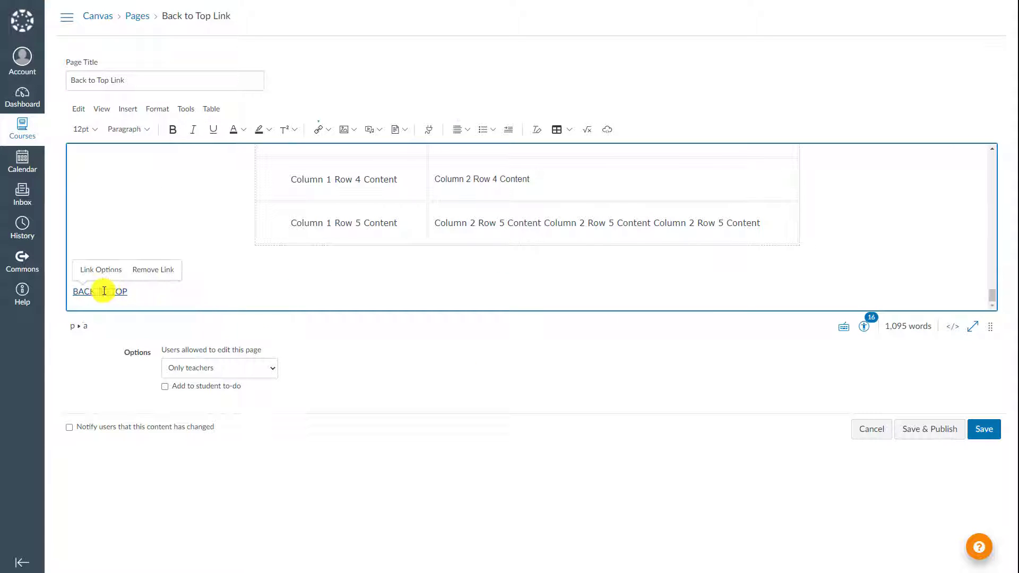
{"action": "left_click_drag", "start_coordinate": [130, 290], "coordinate": [74, 294]}
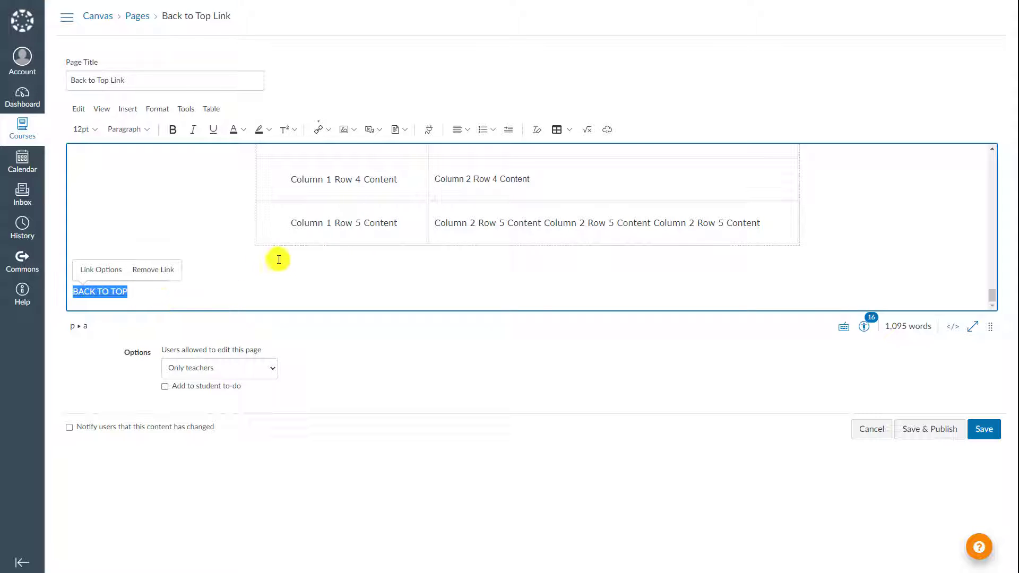
{"action": "left_click", "coordinate": [469, 131]}
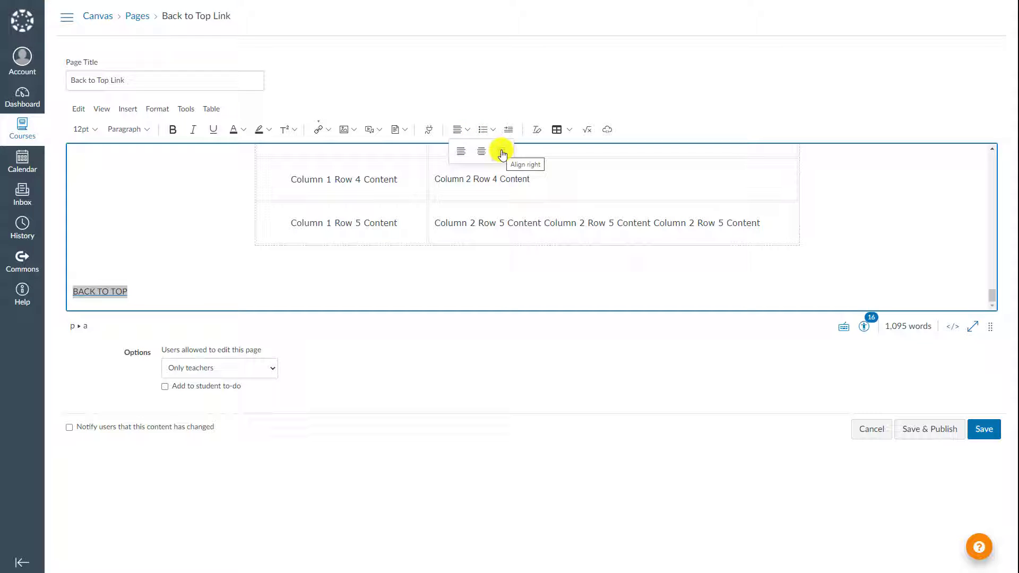
{"action": "left_click", "coordinate": [502, 153]}
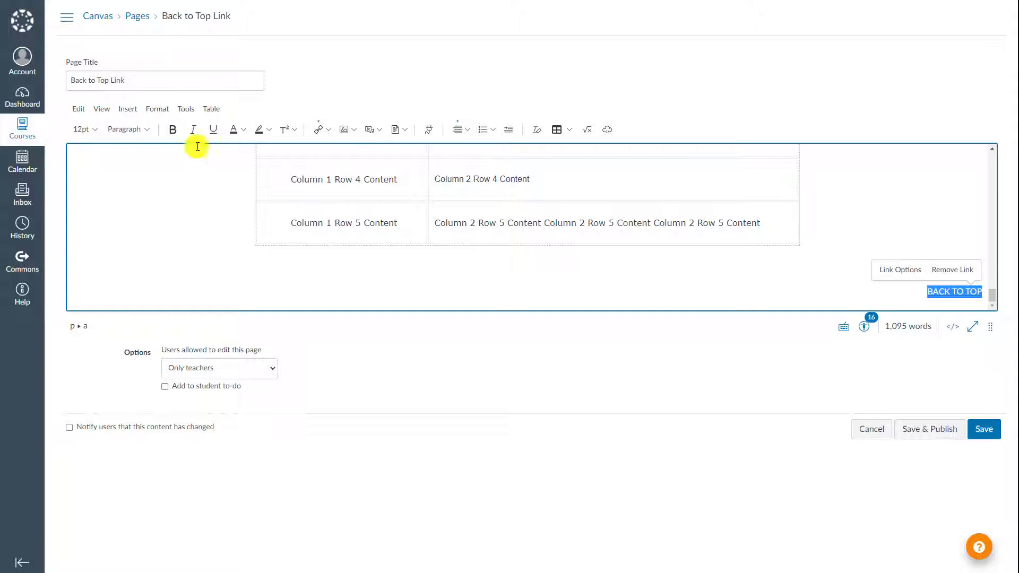
Make the BACK TO TOP link bold and black, and save the page.
{"action": "left_click", "coordinate": [173, 131]}
{"action": "left_click", "coordinate": [247, 131]}
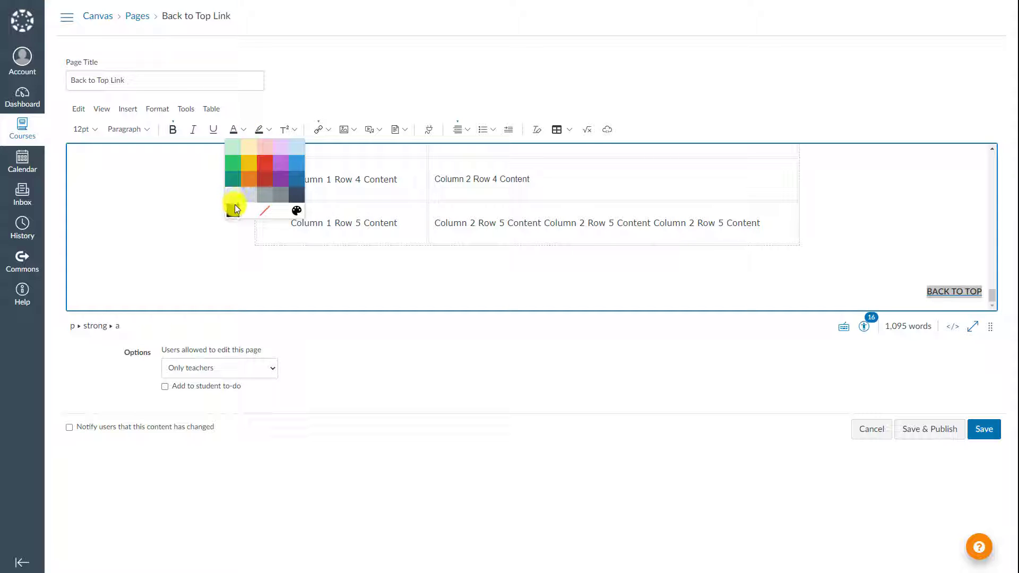
{"action": "left_click", "coordinate": [233, 208]}
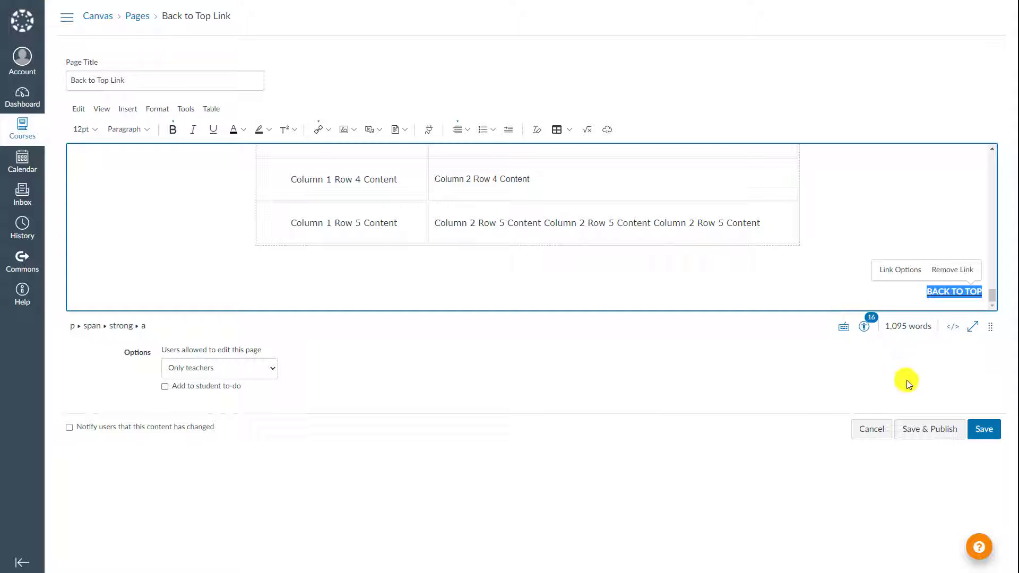
{"action": "left_click", "coordinate": [981, 432]}
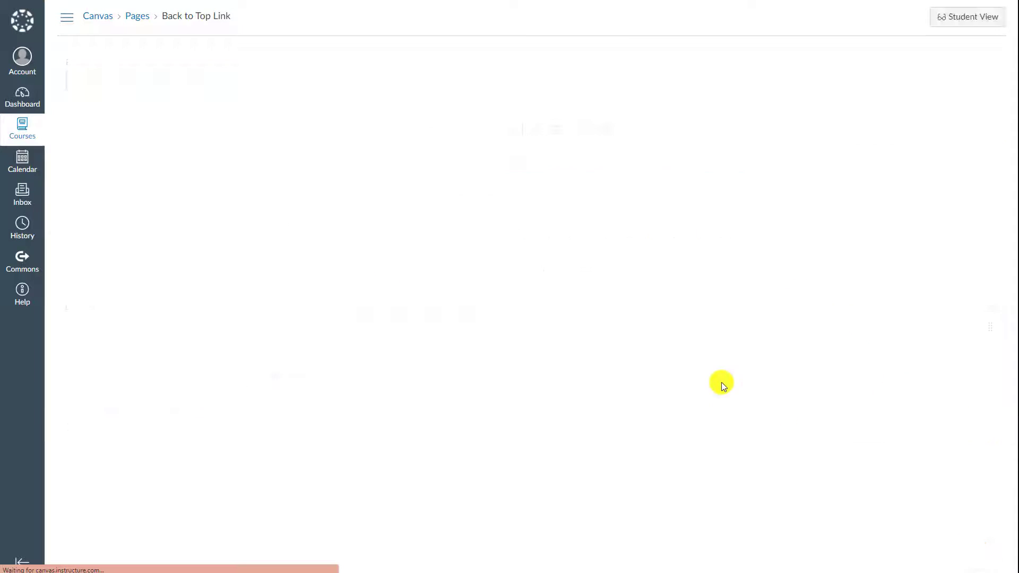
Test the restyled BACK TO TOP link from the end of the page.
{"action": "left_click_drag", "start_coordinate": [1014, 66], "coordinate": [1013, 478]}
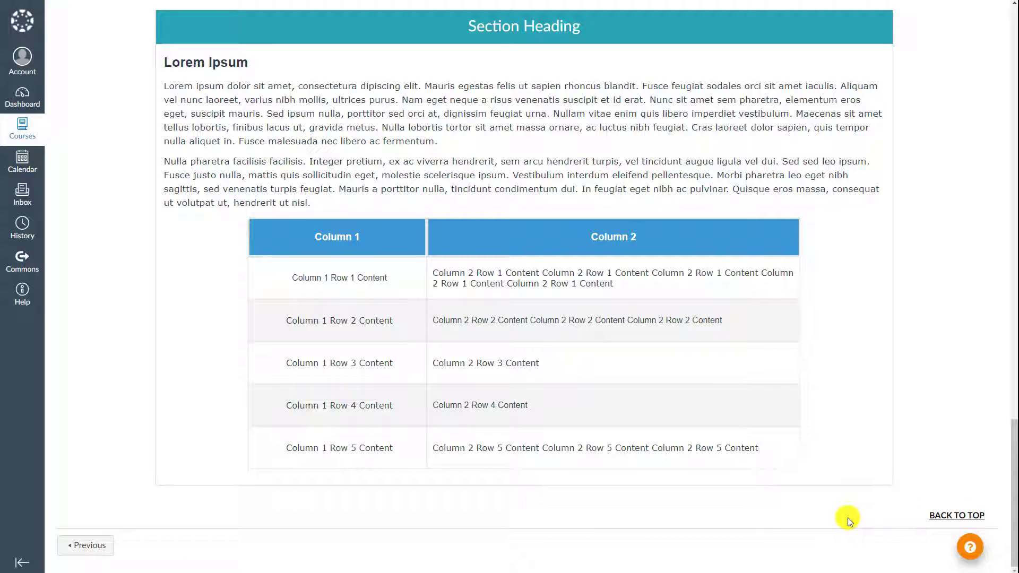
{"action": "left_click", "coordinate": [952, 518]}
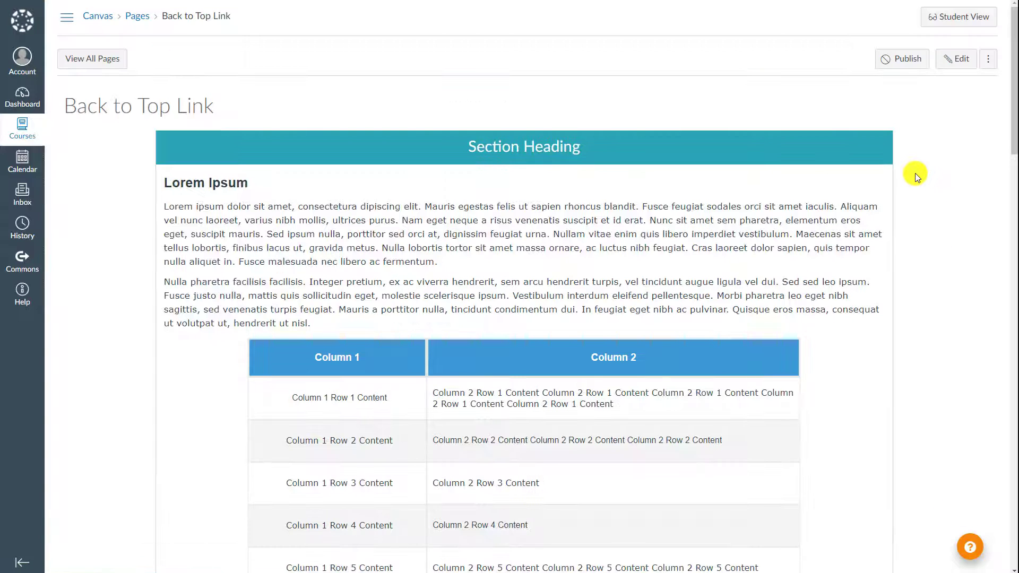
Reopen the page for editing in raw HTML and locate the style attribute of the BACK TO TOP paragraph in the last line.
{"action": "left_click", "coordinate": [962, 69]}
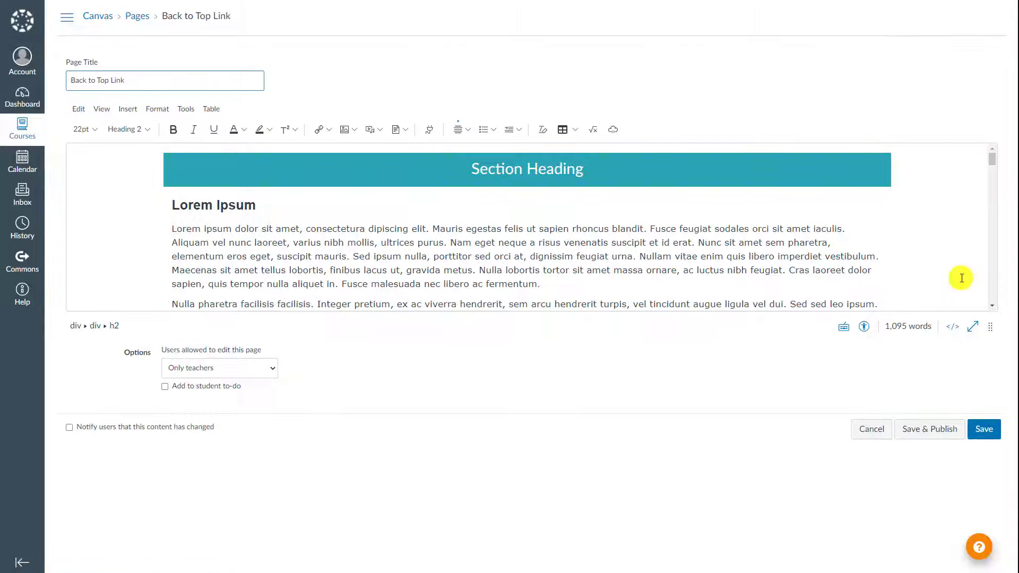
{"action": "left_click", "coordinate": [951, 337]}
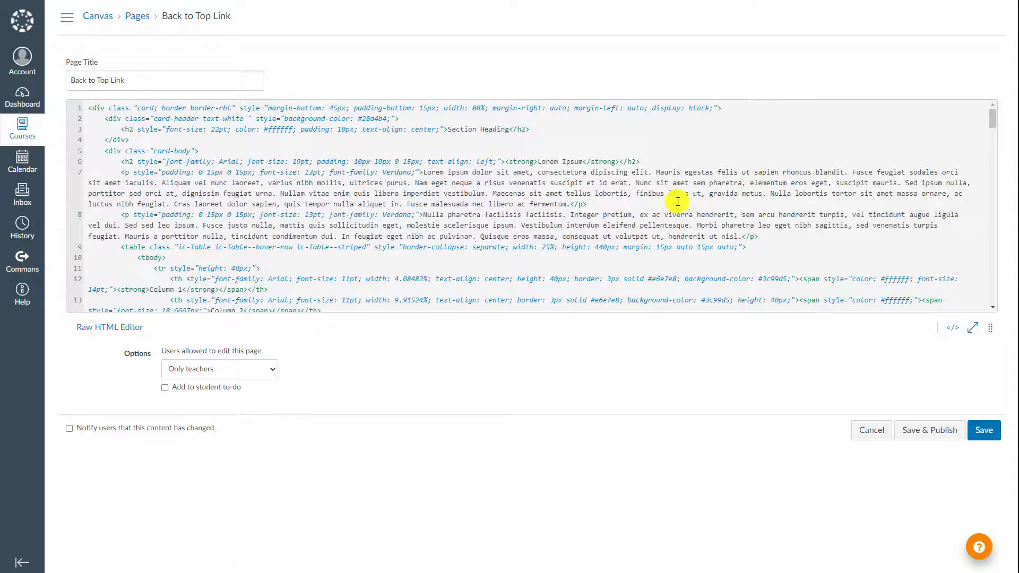
{"action": "scroll", "coordinate": [678, 201], "scroll_direction": "down", "scroll_amount": 3}
{"action": "scroll", "coordinate": [678, 202], "scroll_direction": "down", "scroll_amount": 15}
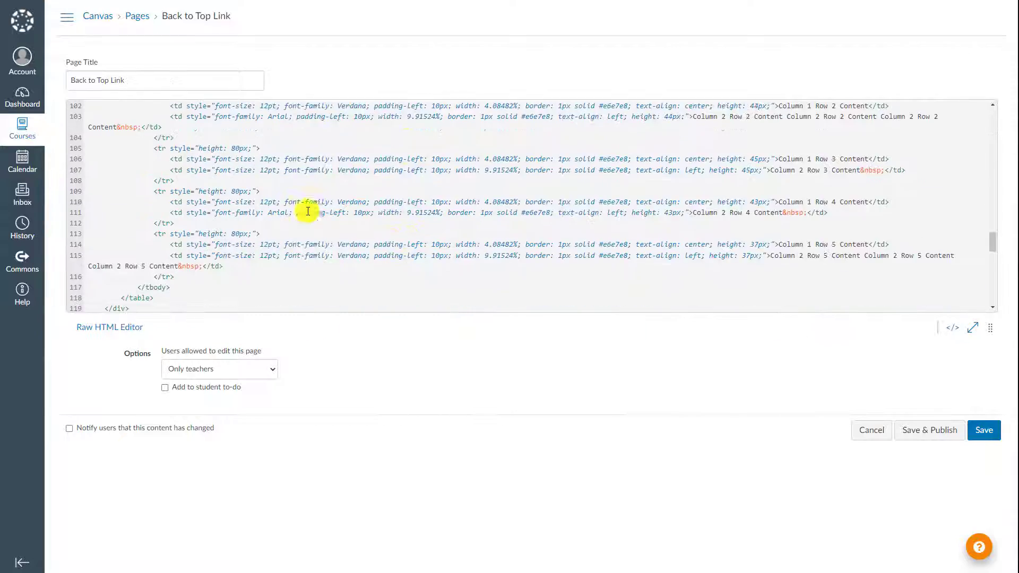
{"action": "scroll", "coordinate": [292, 212], "scroll_direction": "down", "scroll_amount": 3}
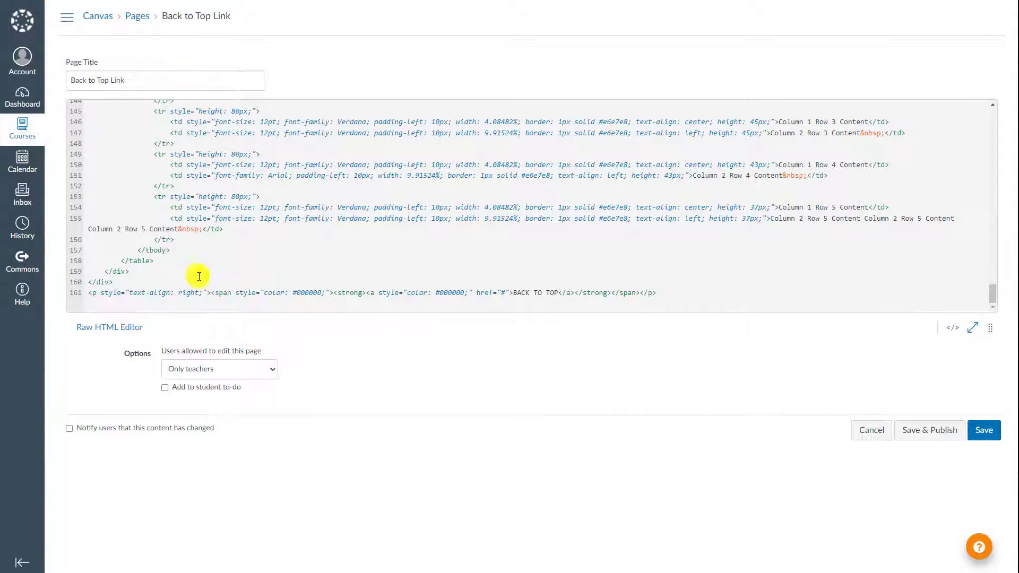
{"action": "double_click", "coordinate": [112, 294]}
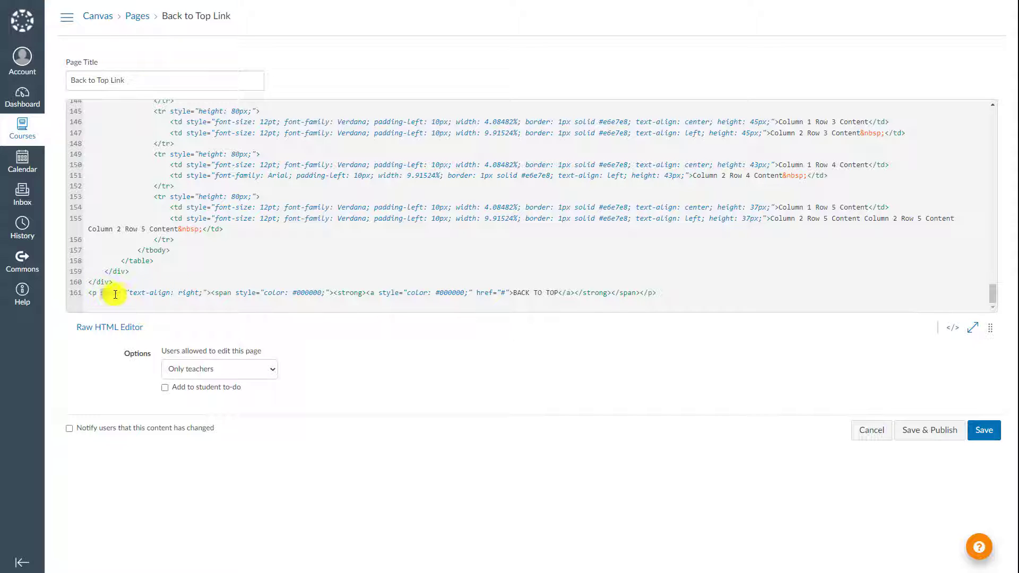
Add "margin: 50px 15% 25px 0;" after the text-align rule in the BACK TO TOP paragraph's style.
{"action": "left_click", "coordinate": [203, 293]}
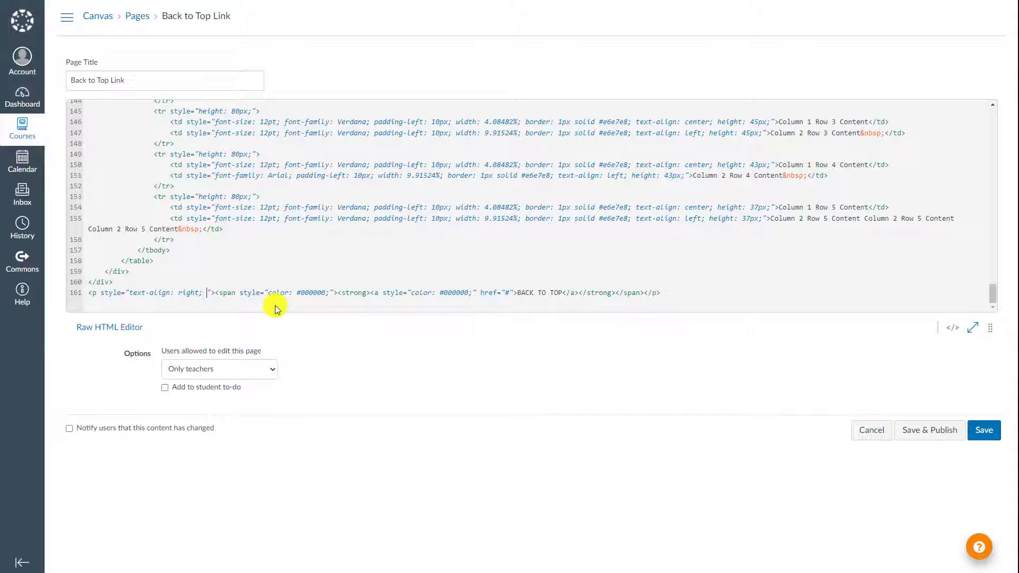
{"action": "type", "text": "margin"}
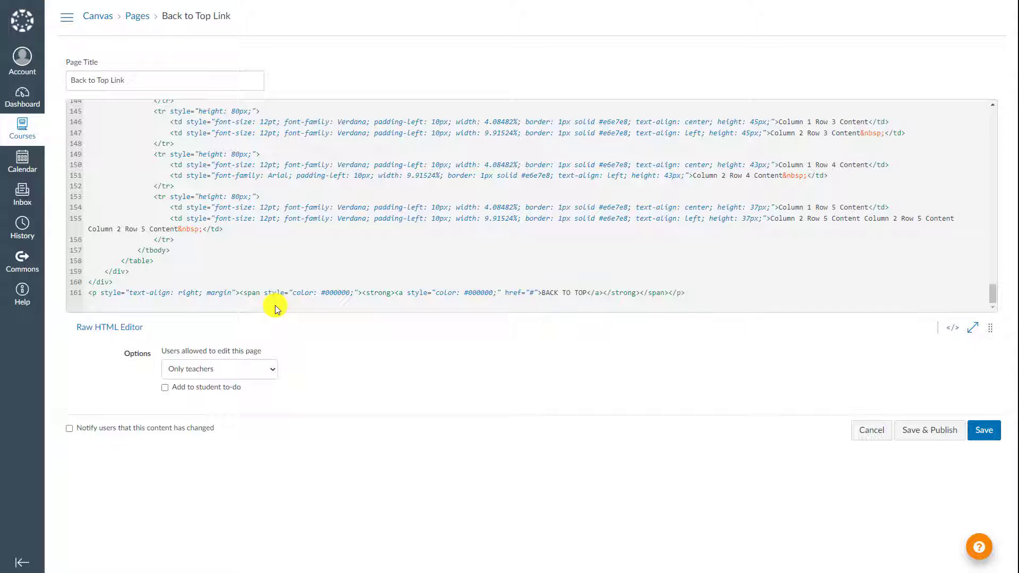
{"action": "type", "text": ":"}
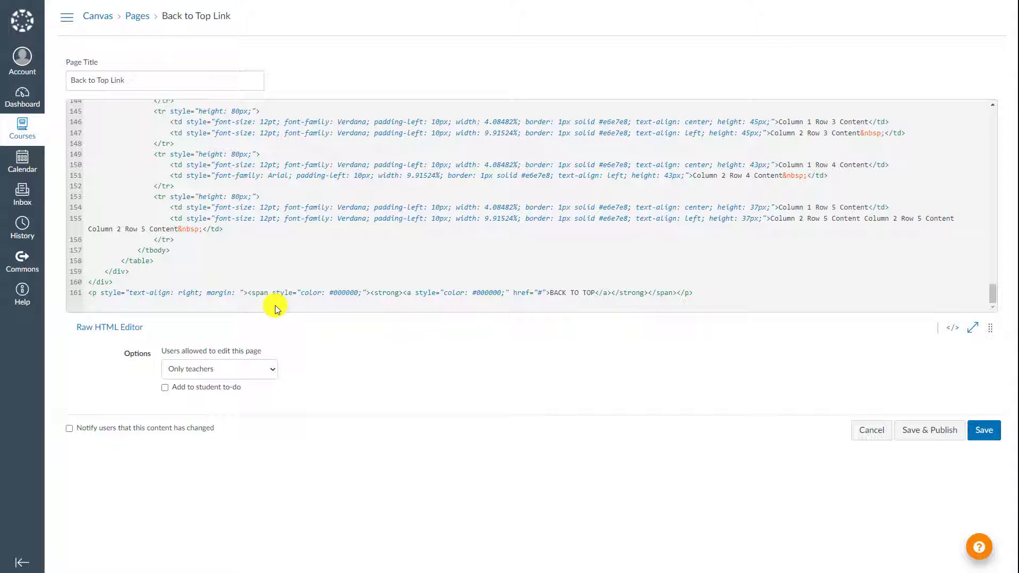
{"action": "type", "text": " 50"}
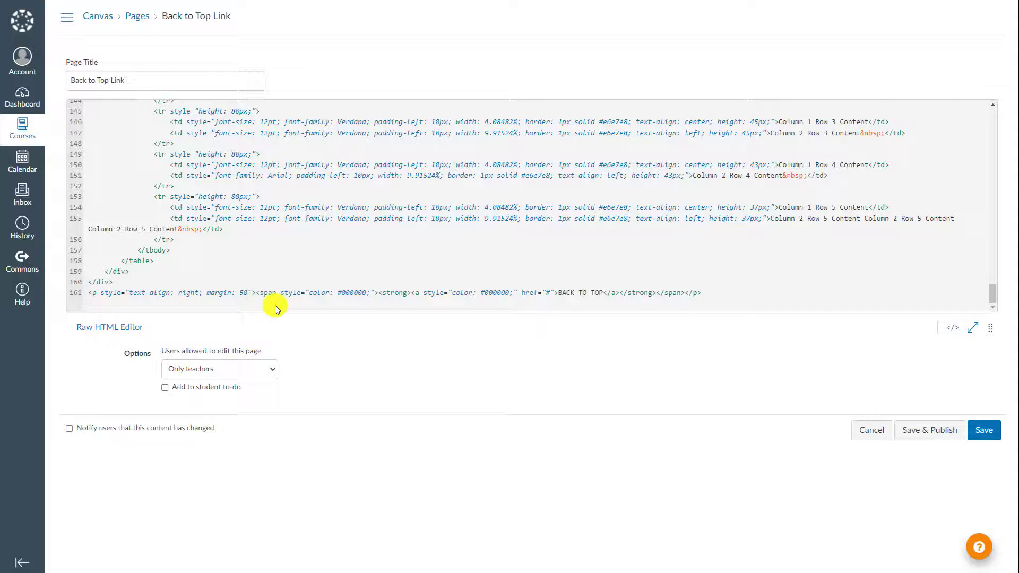
{"action": "type", "text": "px"}
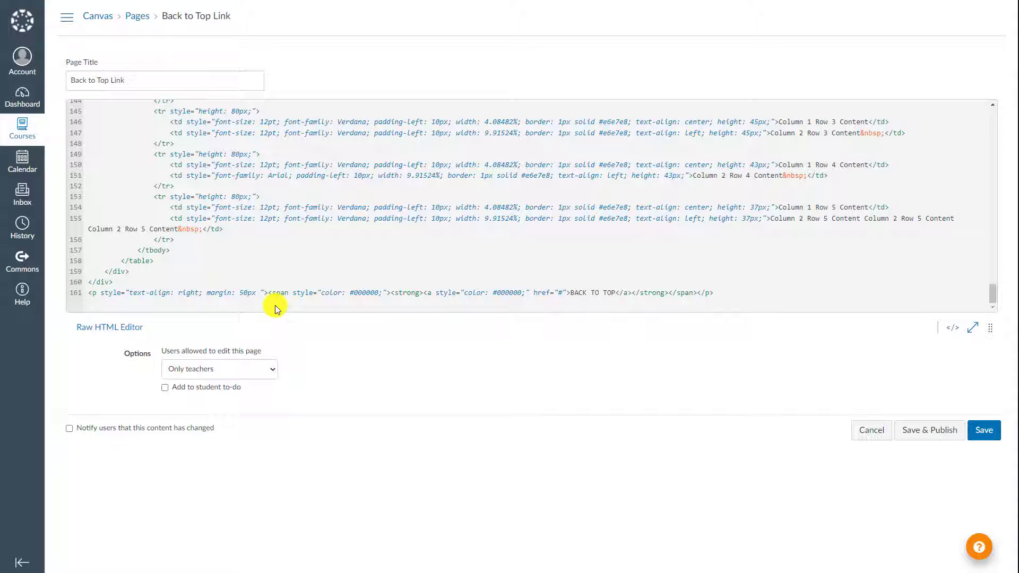
{"action": "type", "text": " 15%"}
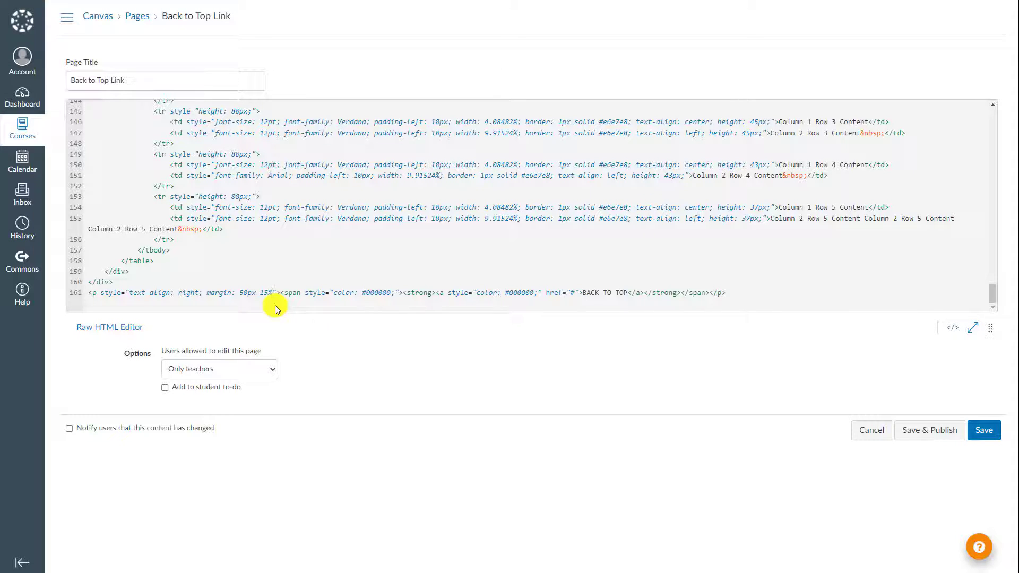
{"action": "type", "text": " 25p"}
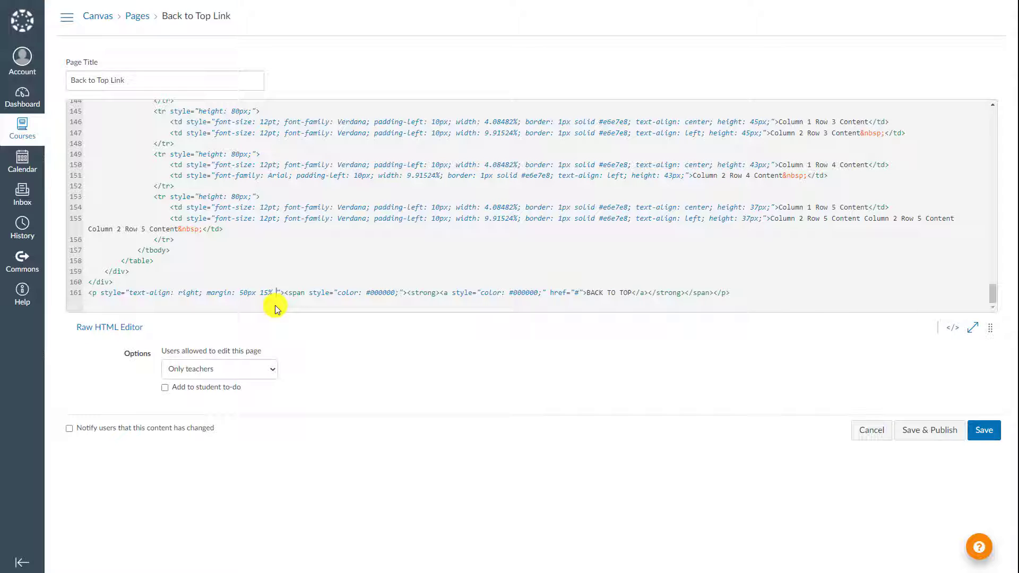
{"action": "type", "text": "x 0"}
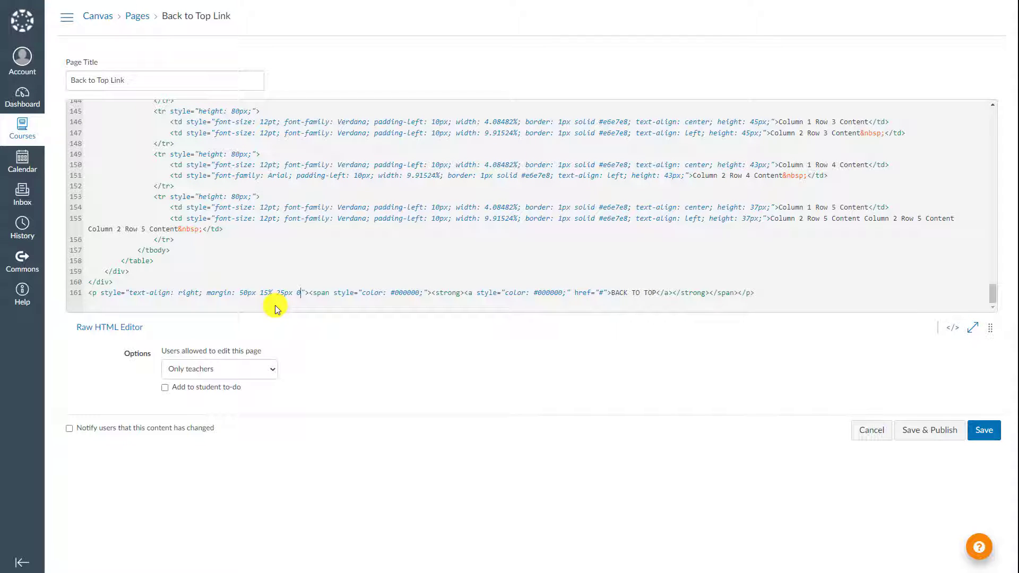
{"action": "type", "text": ";"}
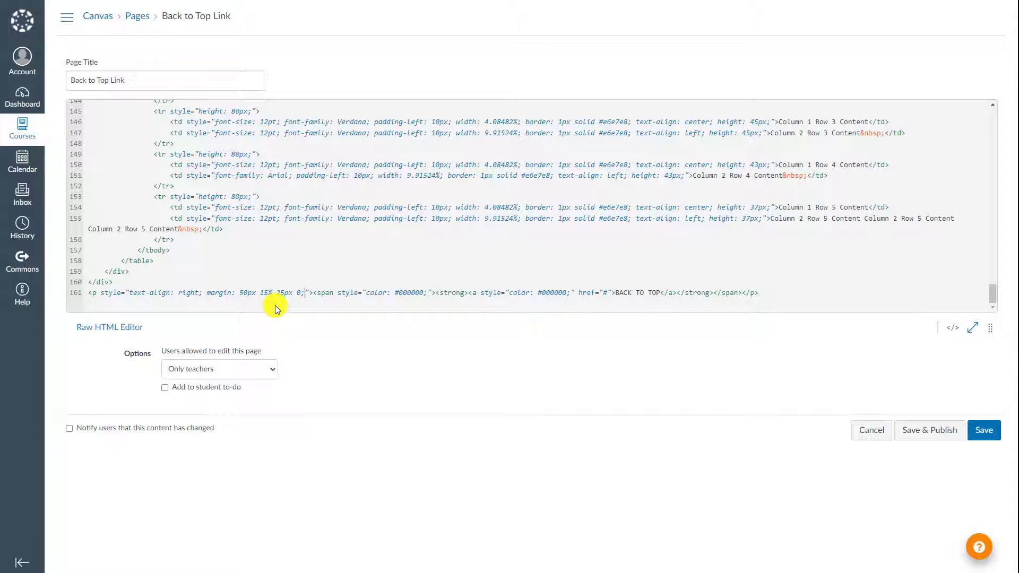
Set the BACK TO TOP paragraph's right margin to 10% and save the page.
{"action": "left_click", "coordinate": [244, 294]}
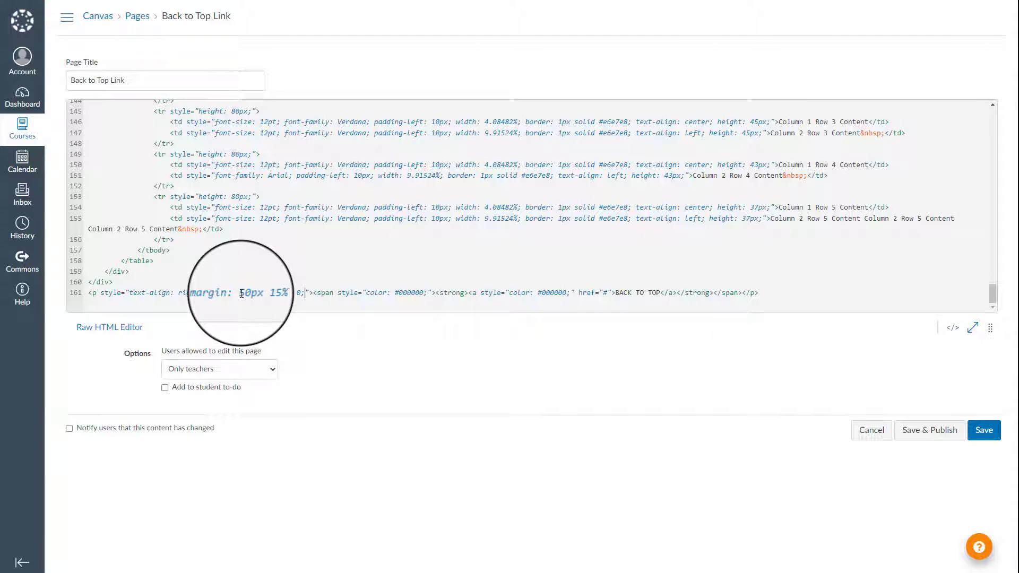
{"action": "left_click_drag", "start_coordinate": [242, 294], "coordinate": [301, 293]}
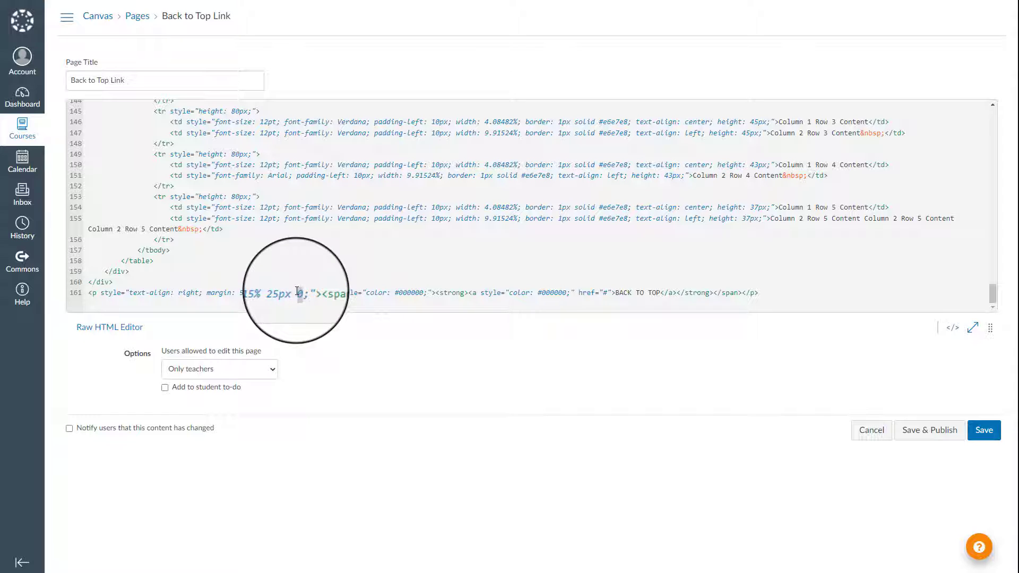
{"action": "left_click", "coordinate": [267, 292]}
{"action": "key", "text": "BackSpace"}
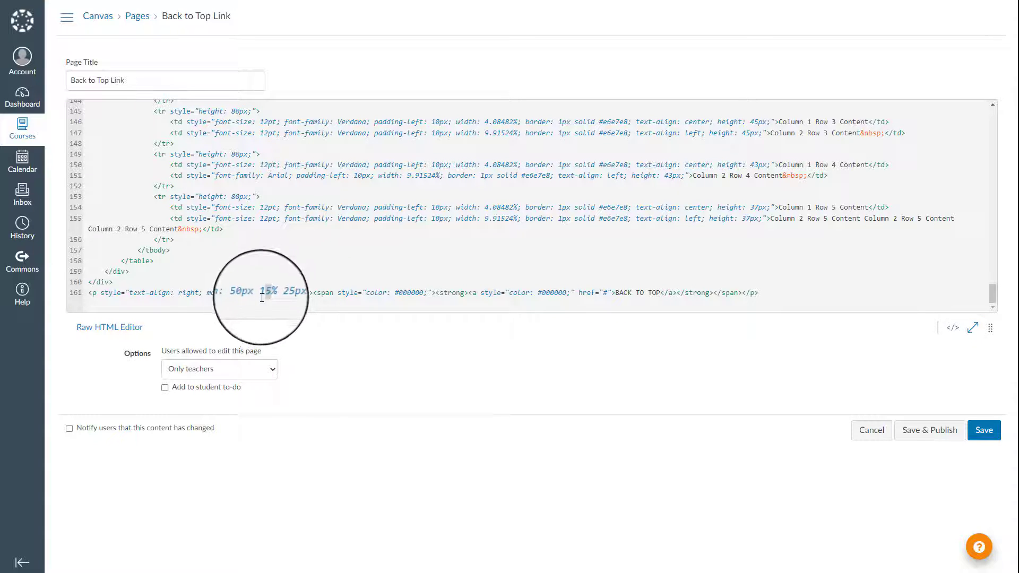
{"action": "type", "text": "0"}
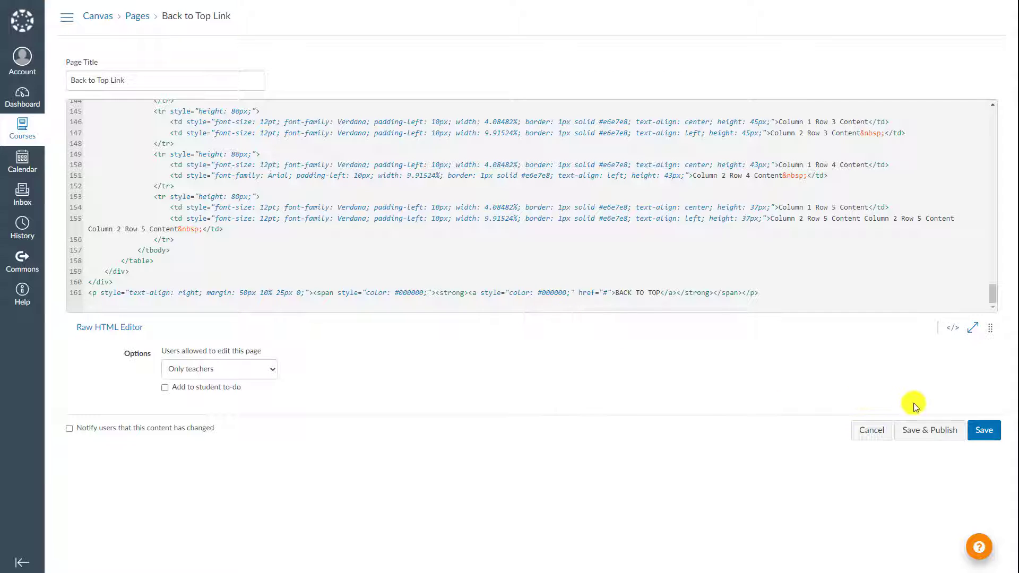
{"action": "left_click", "coordinate": [978, 435]}
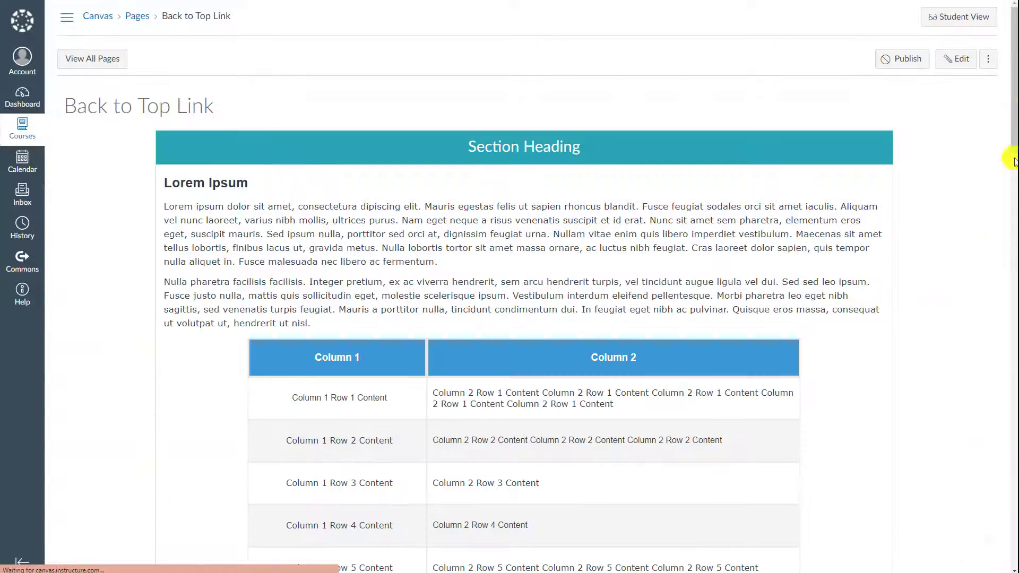
Check the BACK TO TOP link's new position at the end of the saved page and test the link.
{"action": "left_click_drag", "start_coordinate": [1014, 90], "coordinate": [1016, 503]}
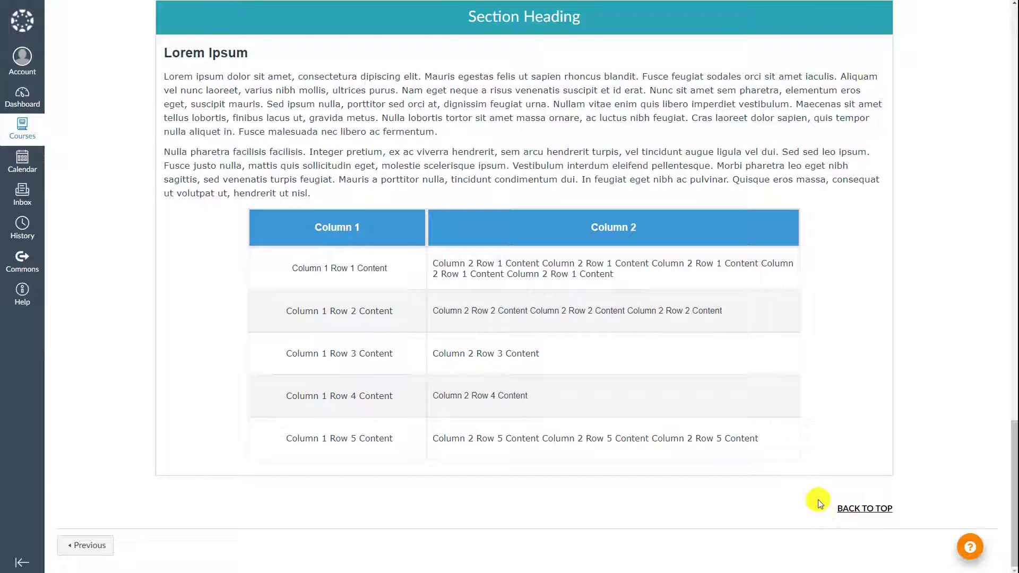
{"action": "left_click", "coordinate": [873, 510]}
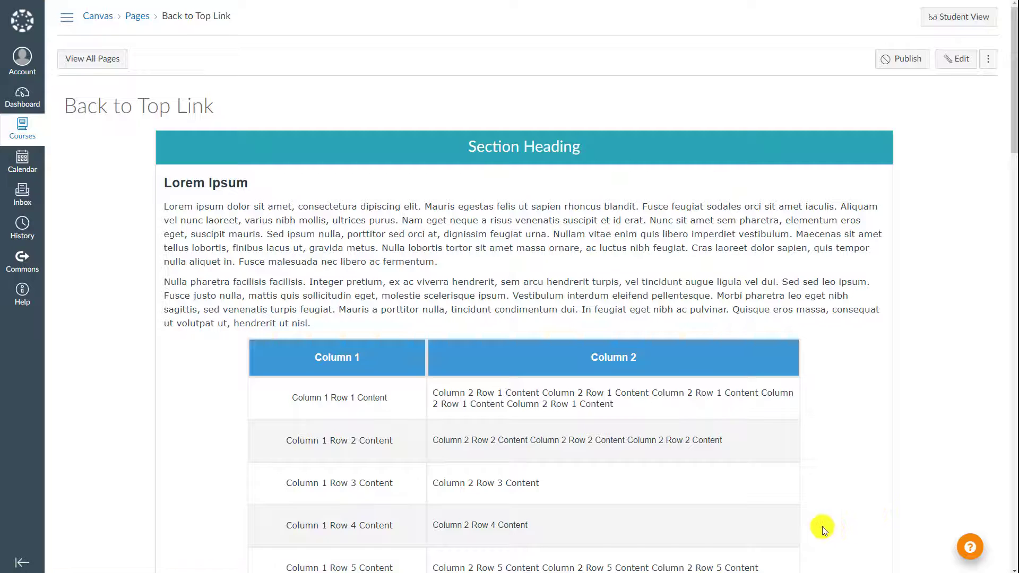